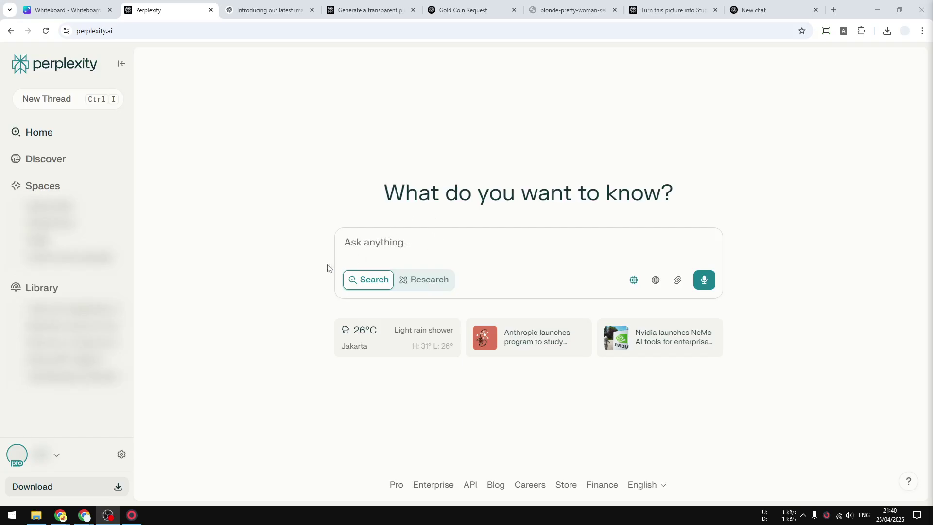
# Step: Open the OpenAI image generation article and highlight 'gpt-image-1' in its intro paragraph
pyautogui.click(269, 10)
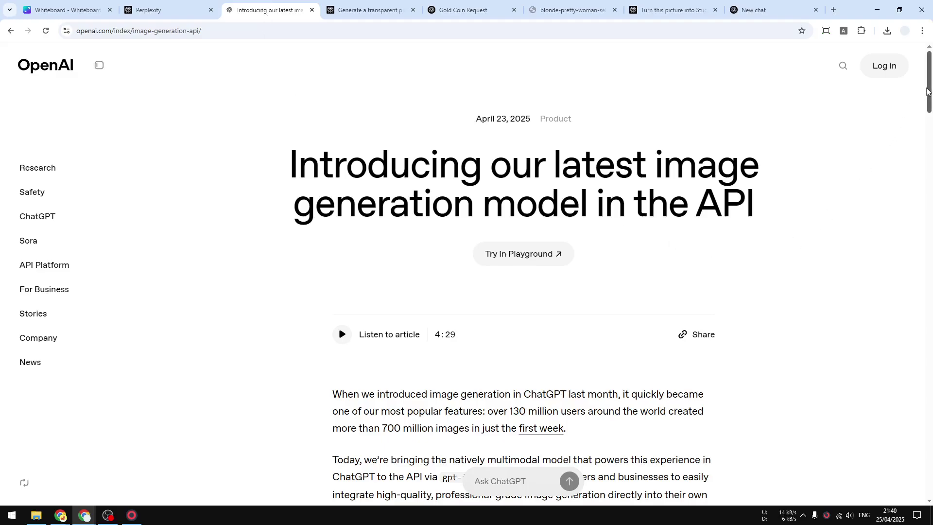
pyautogui.scroll(-6, 502, 219)
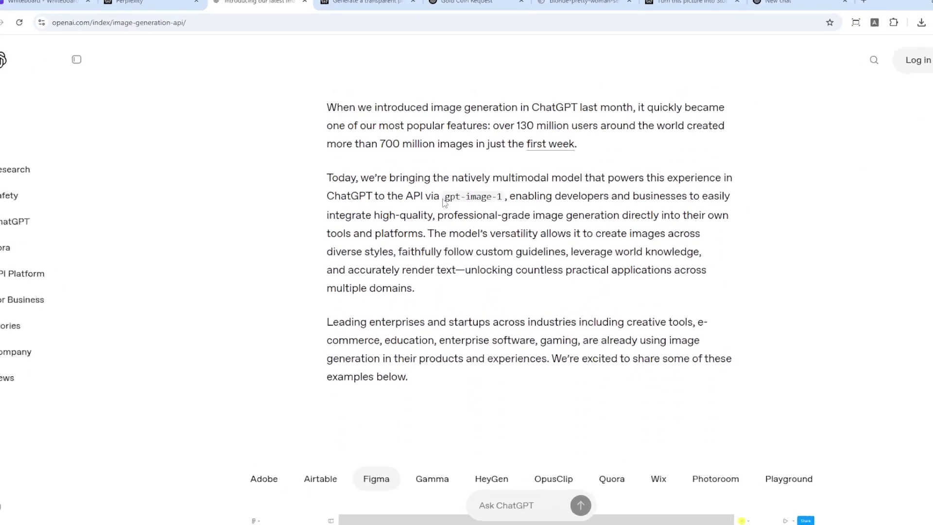
pyautogui.moveTo(440, 195); pyautogui.dragTo(495, 195)
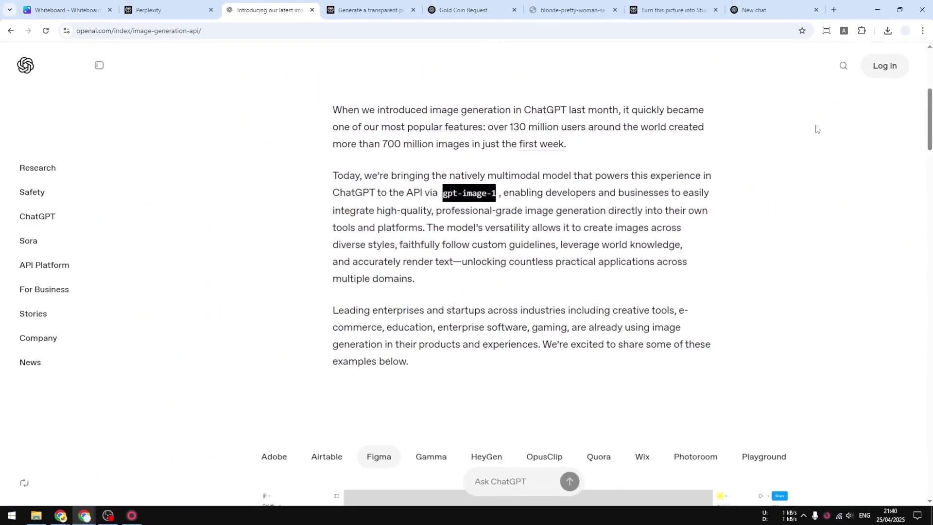
# Step: Scroll to the company examples and show the Adobe demo of the image model
pyautogui.scroll(-7, 931, 116)
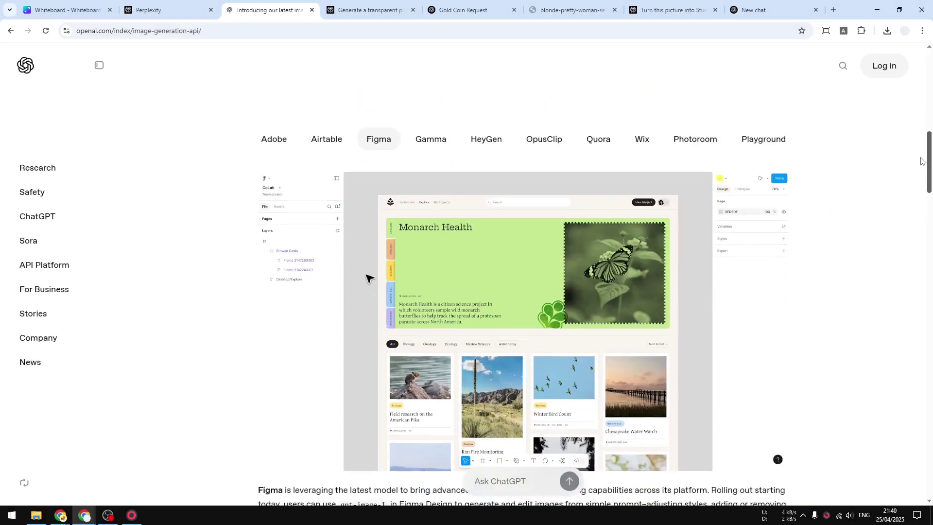
pyautogui.click(268, 95)
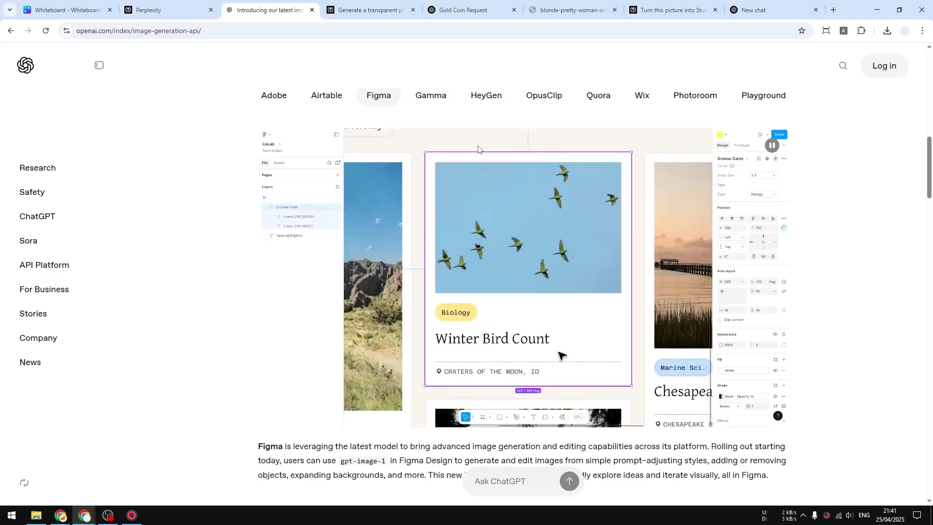
# Step: In Perplexity's Preferences, change the Image generation model from Default to GPT Image 1
pyautogui.click(189, 9)
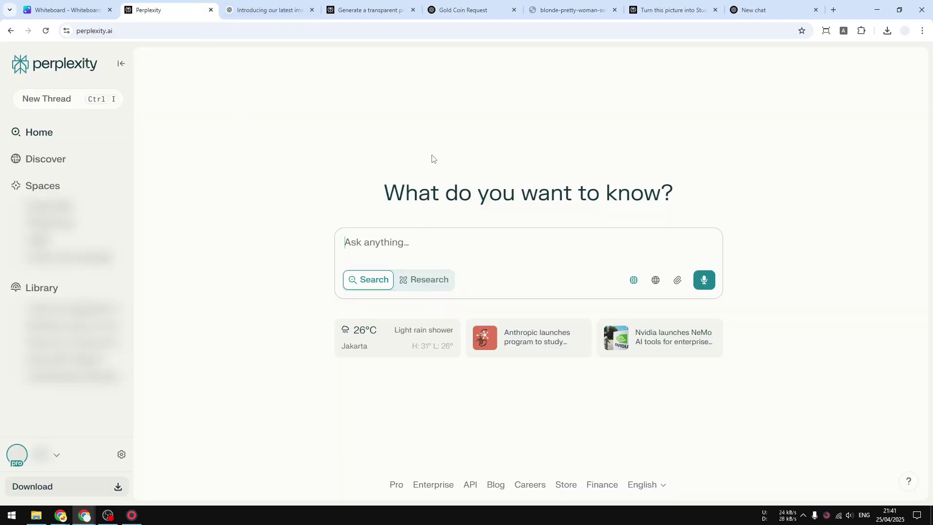
pyautogui.hotkey('ctrl', 'l')
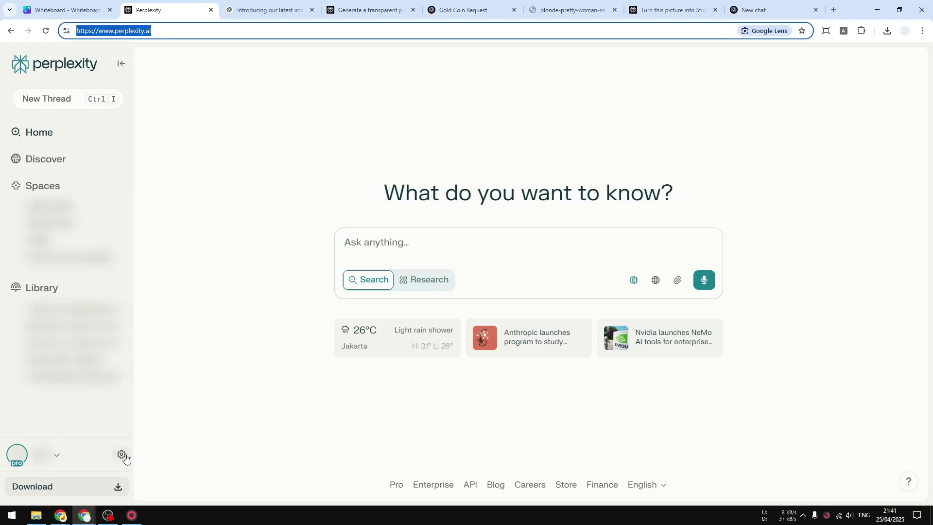
pyautogui.click(122, 455)
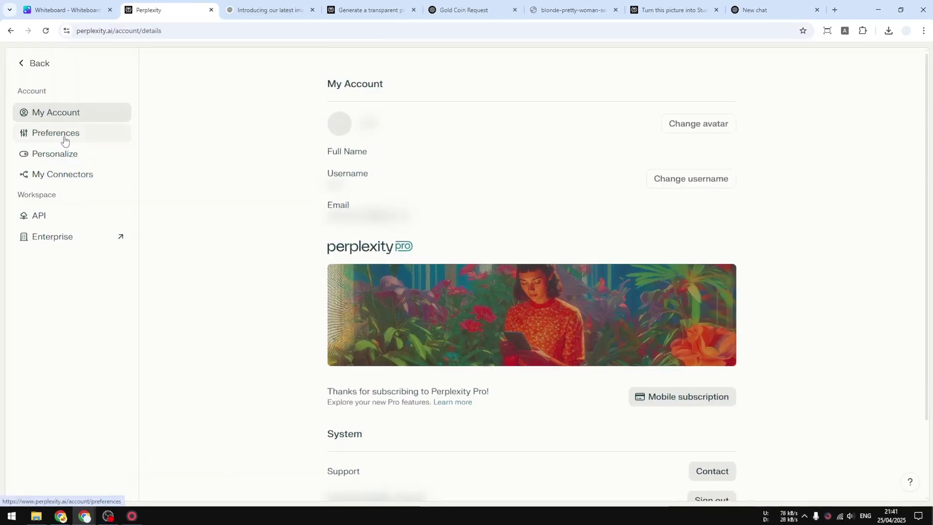
pyautogui.click(65, 141)
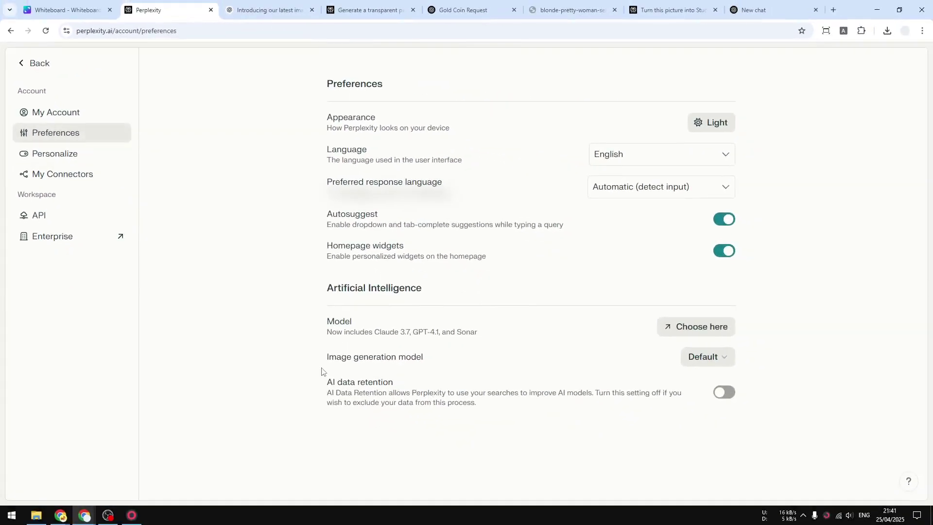
pyautogui.moveTo(321, 372); pyautogui.dragTo(450, 360)
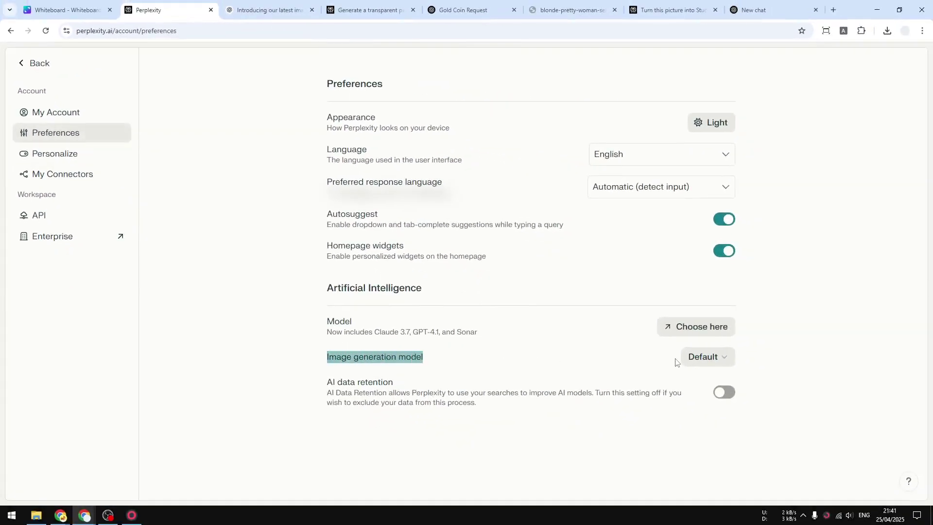
pyautogui.click(700, 357)
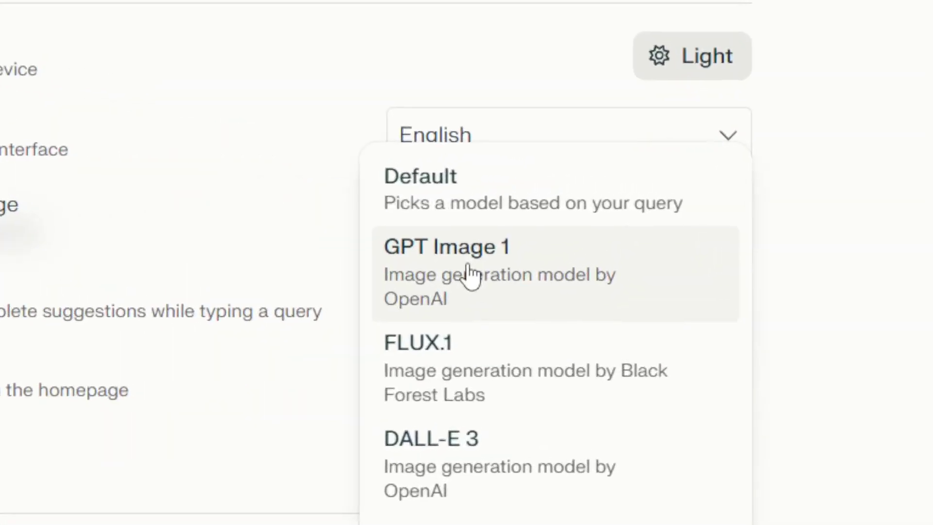
pyautogui.click(468, 270)
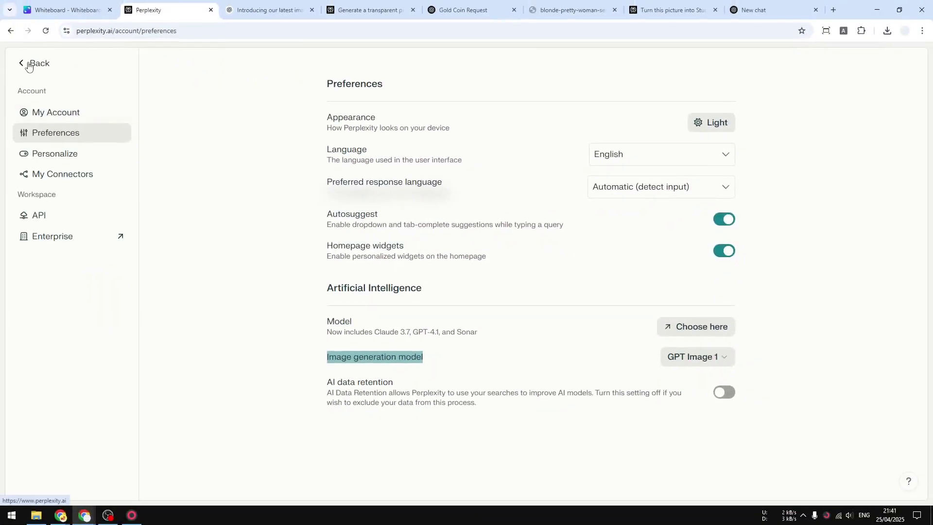
# Step: Dictate 'Generate a picture of a dog playing with its toy.' into the Perplexity Ask box
pyautogui.click(36, 65)
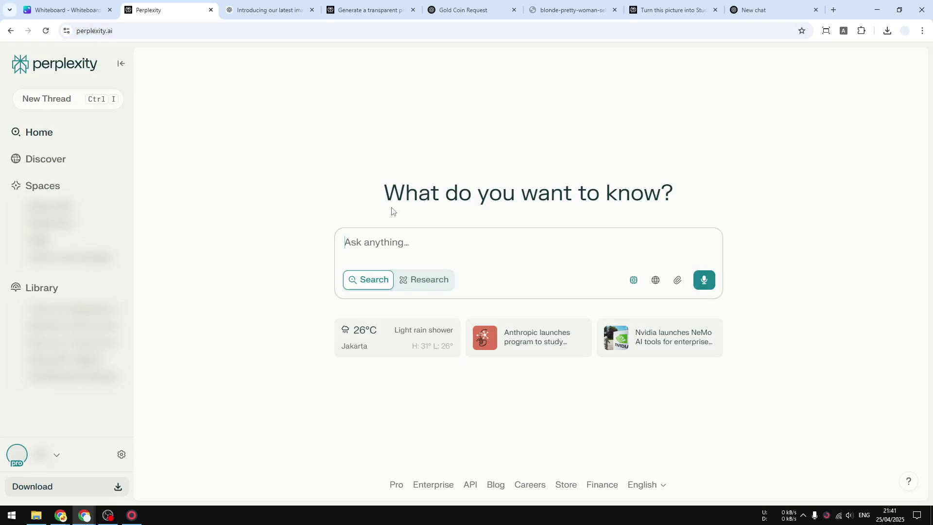
pyautogui.click(430, 244)
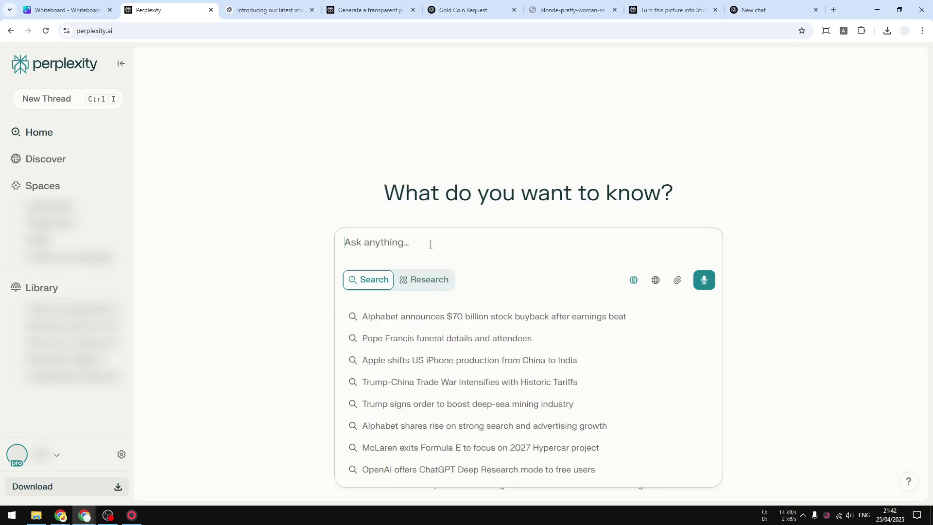
pyautogui.press('ctrl+super')
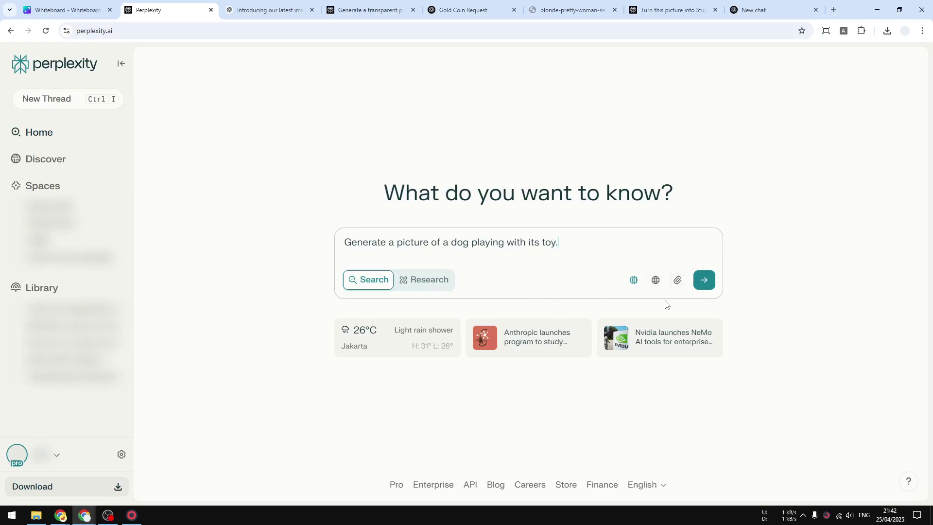
# Step: Select the request text and look through the answer model list
pyautogui.click(634, 281)
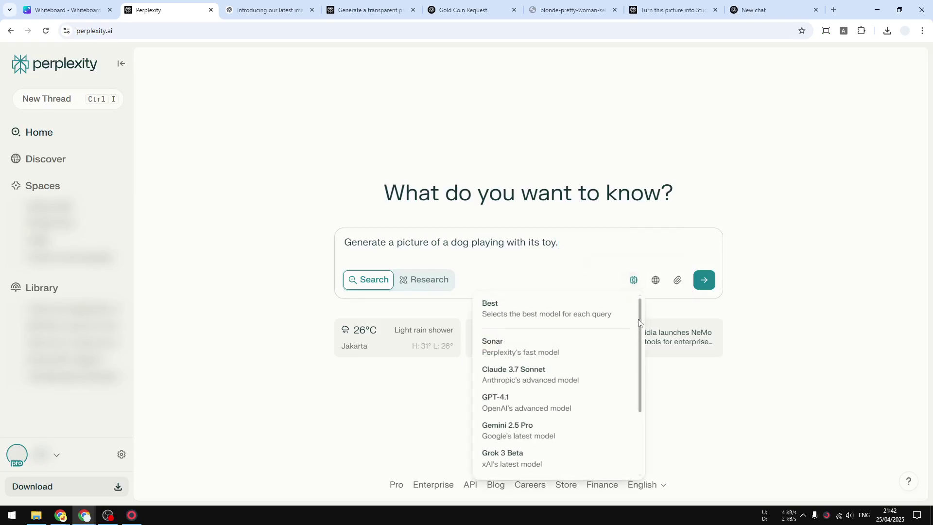
pyautogui.moveTo(576, 246); pyautogui.dragTo(275, 240)
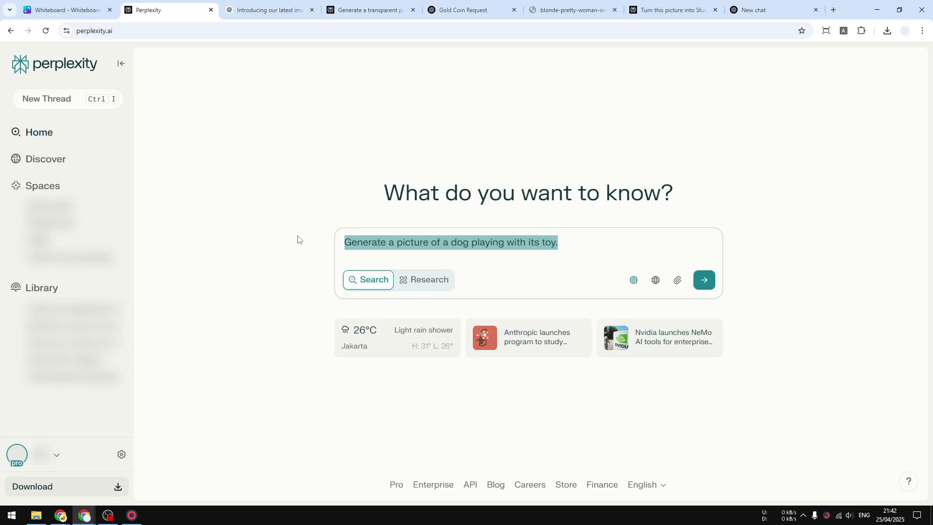
pyautogui.click(633, 281)
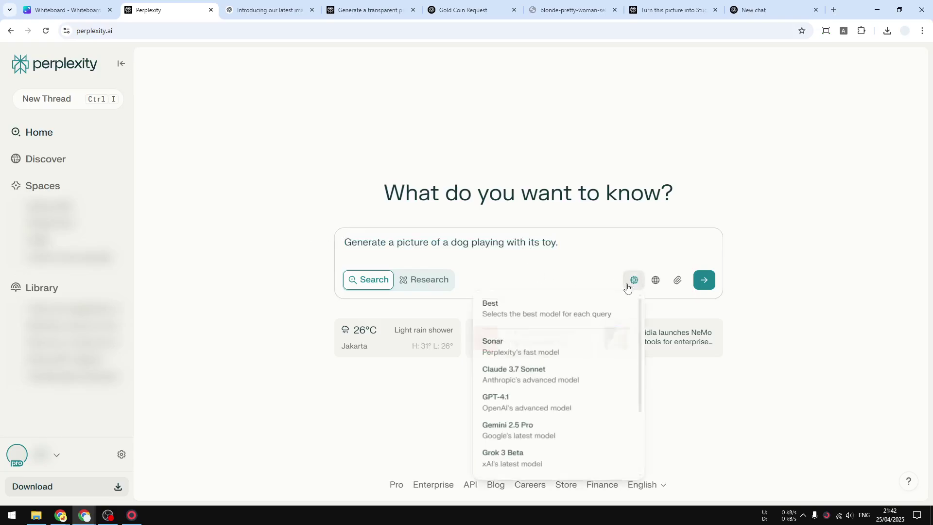
pyautogui.moveTo(642, 322); pyautogui.dragTo(623, 381)
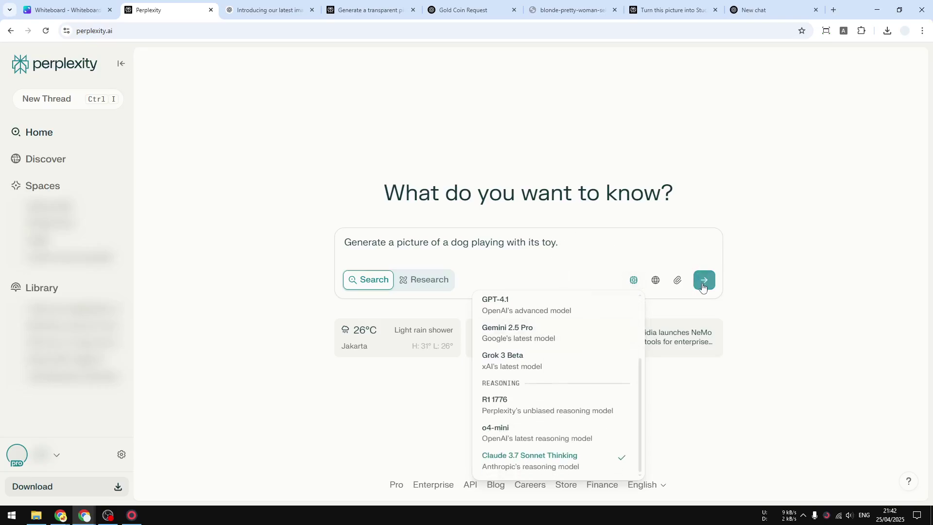
# Step: Send the dog-and-toy prompt and wait on the thread while the image generates
pyautogui.click(705, 281)
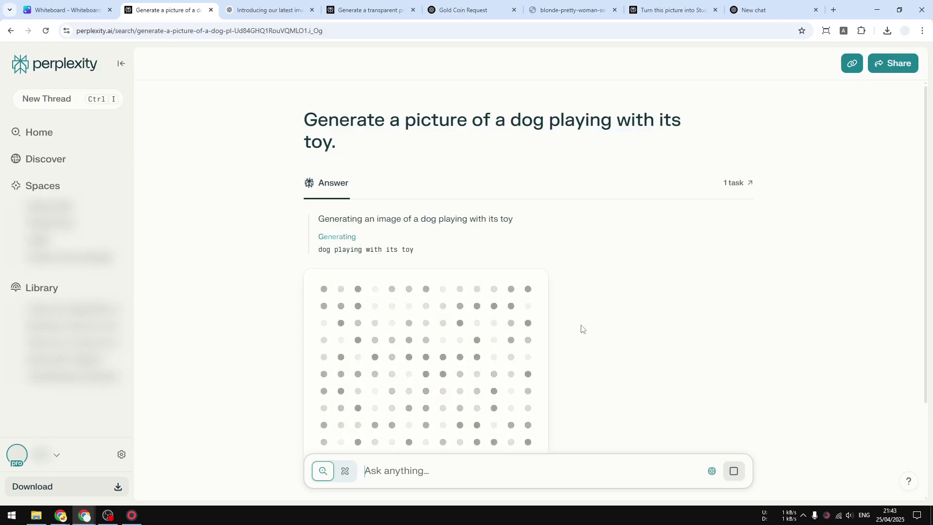
# Step: Review the earlier gold coin thread and its enlarged image, then switch to ChatGPT's Gold Coin Request
pyautogui.click(372, 10)
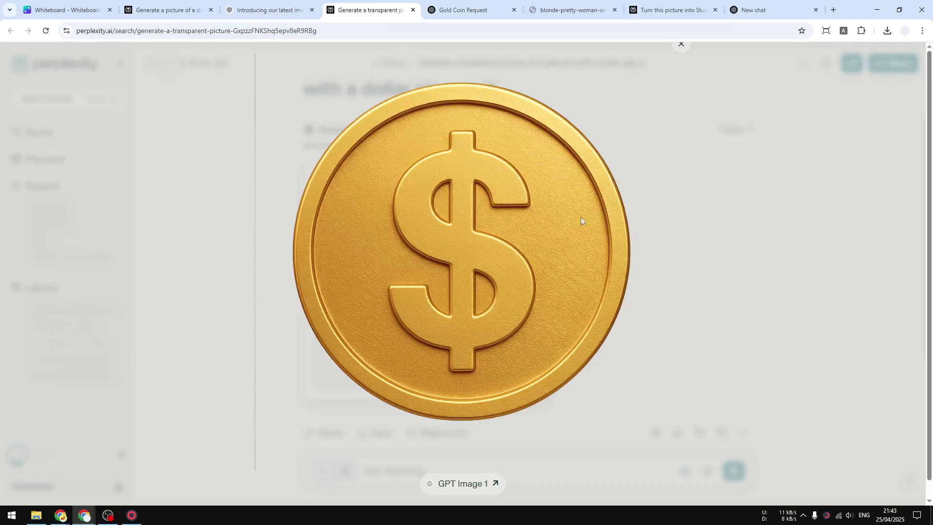
pyautogui.click(681, 45)
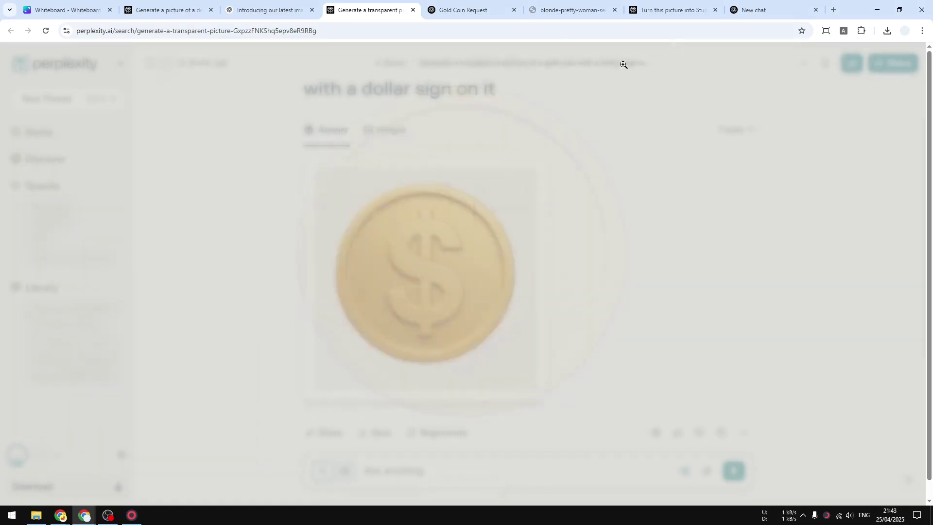
pyautogui.moveTo(303, 119); pyautogui.dragTo(575, 142)
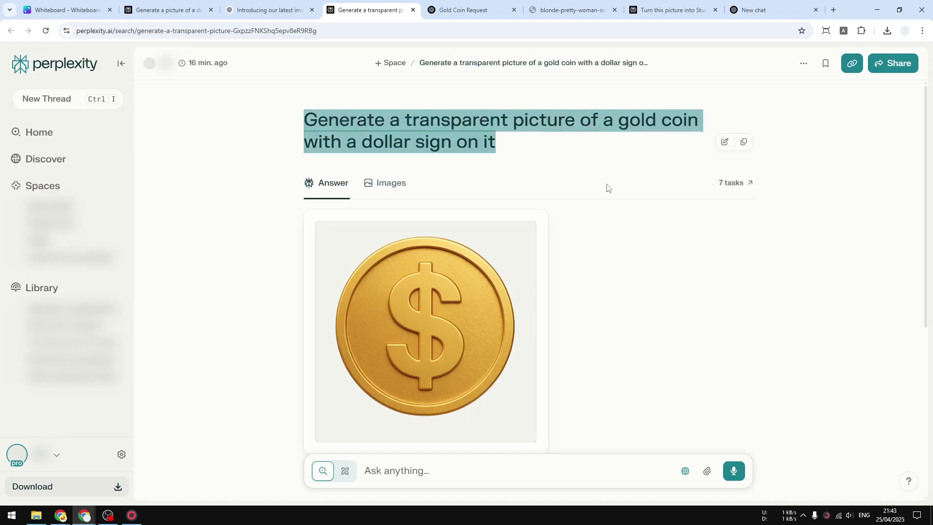
pyautogui.click(653, 296)
pyautogui.scroll(-2, 533, 293)
pyautogui.click(419, 266)
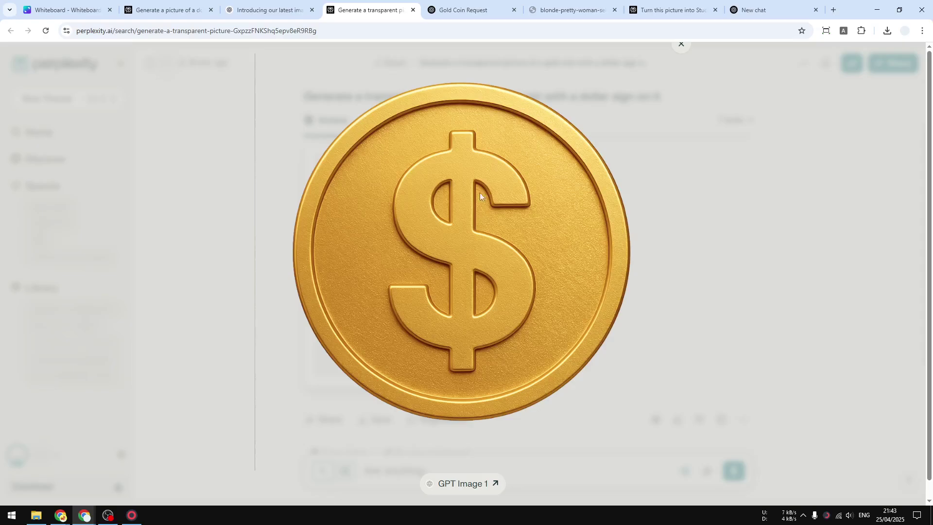
pyautogui.click(452, 4)
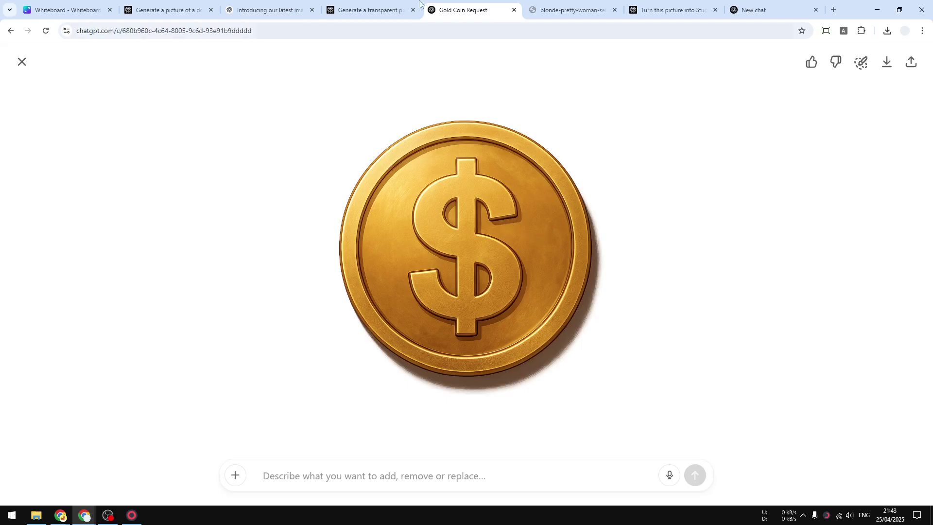
pyautogui.click(401, 5)
pyautogui.click(474, 8)
pyautogui.click(370, 9)
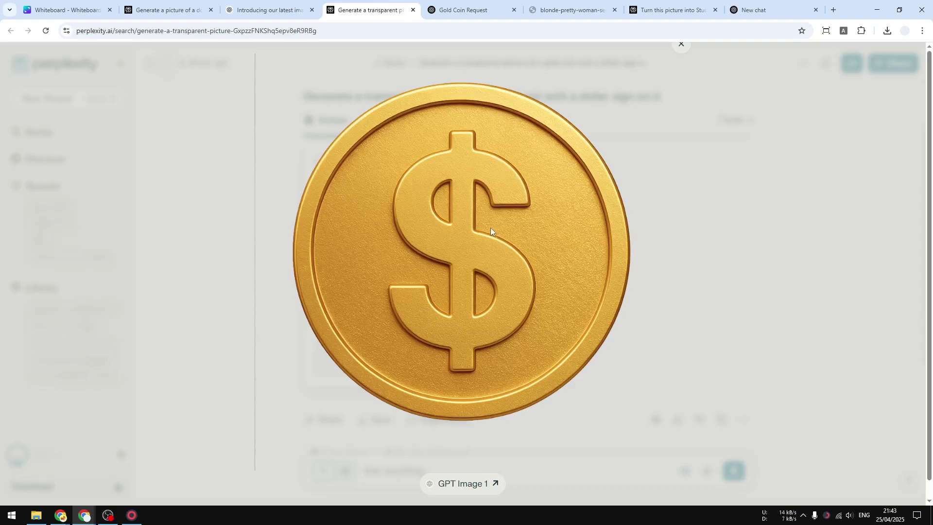
pyautogui.click(455, 9)
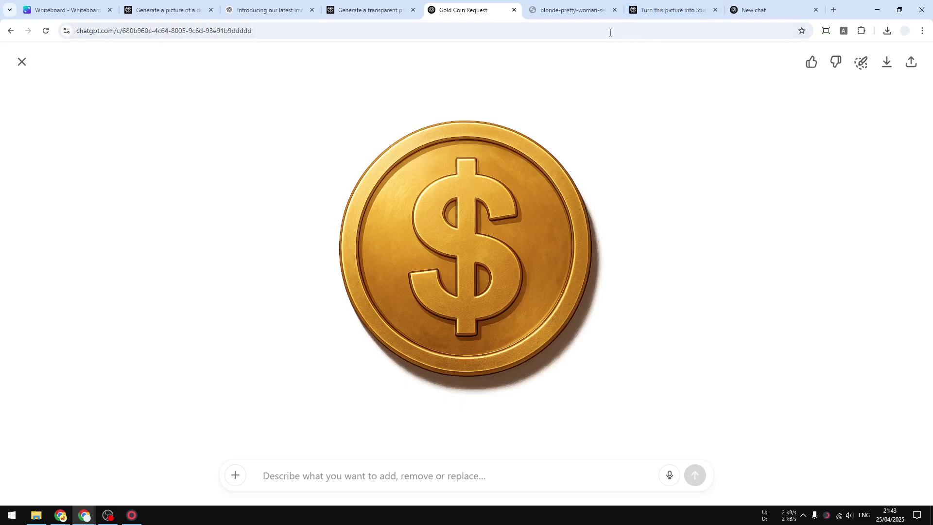
# Step: Flip between the original balloon selfie and its Perplexity and ChatGPT anime-style versions
pyautogui.click(583, 7)
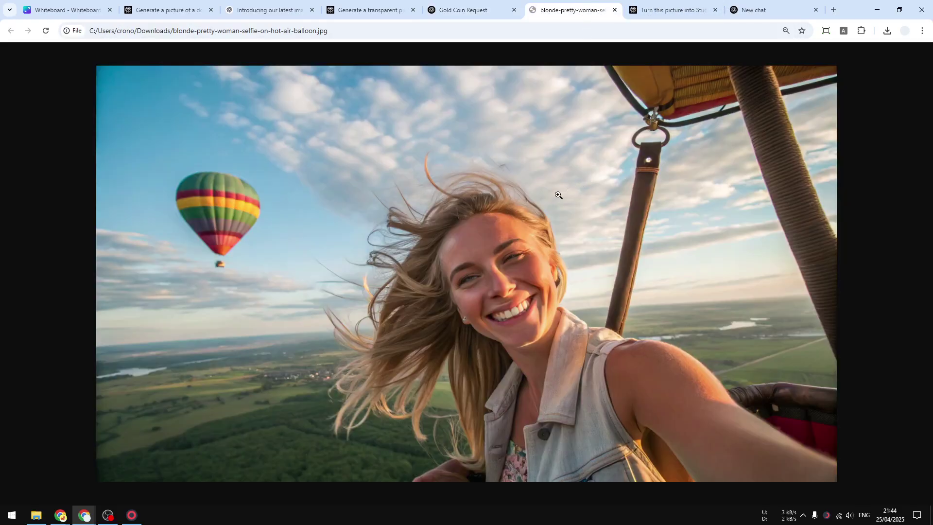
pyautogui.click(670, 10)
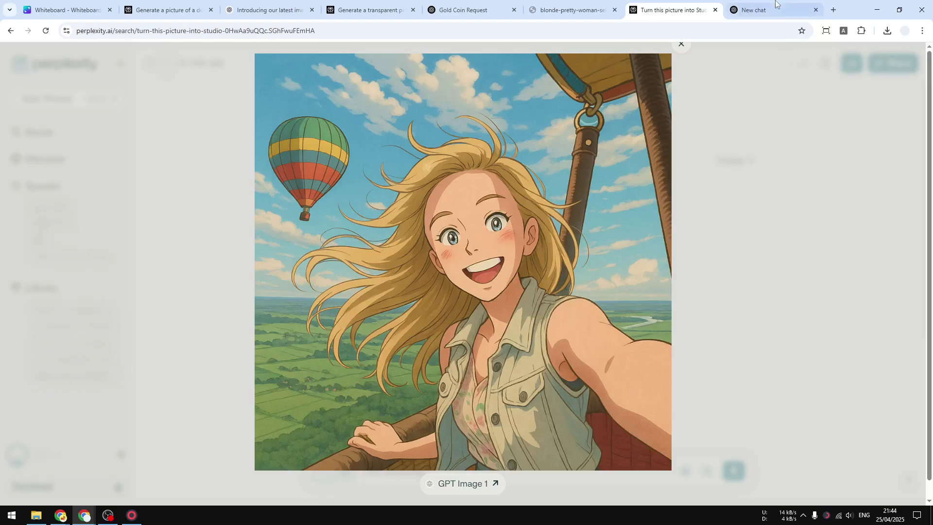
pyautogui.click(759, 14)
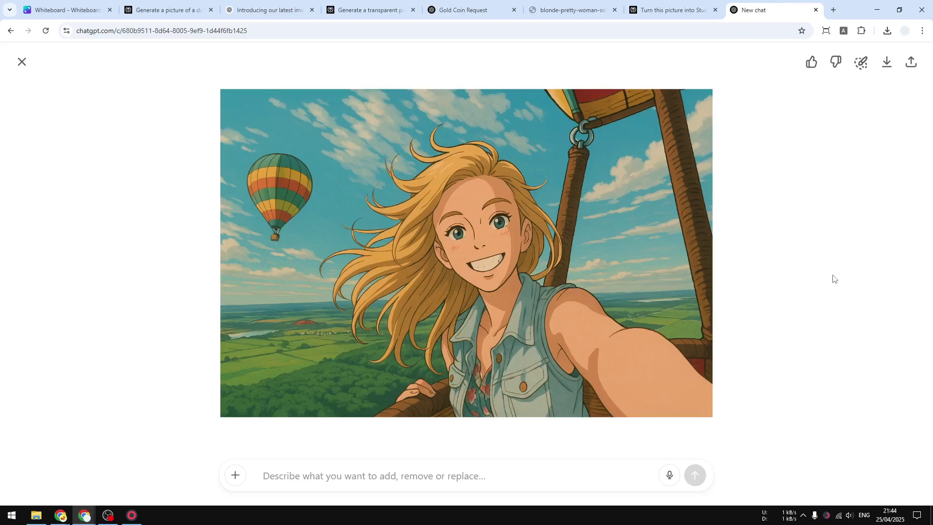
pyautogui.click(686, 3)
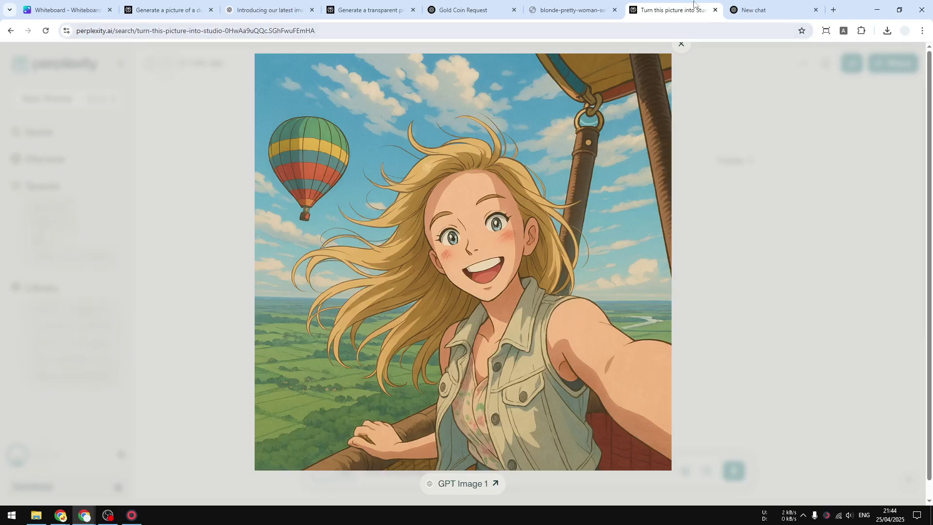
pyautogui.click(761, 7)
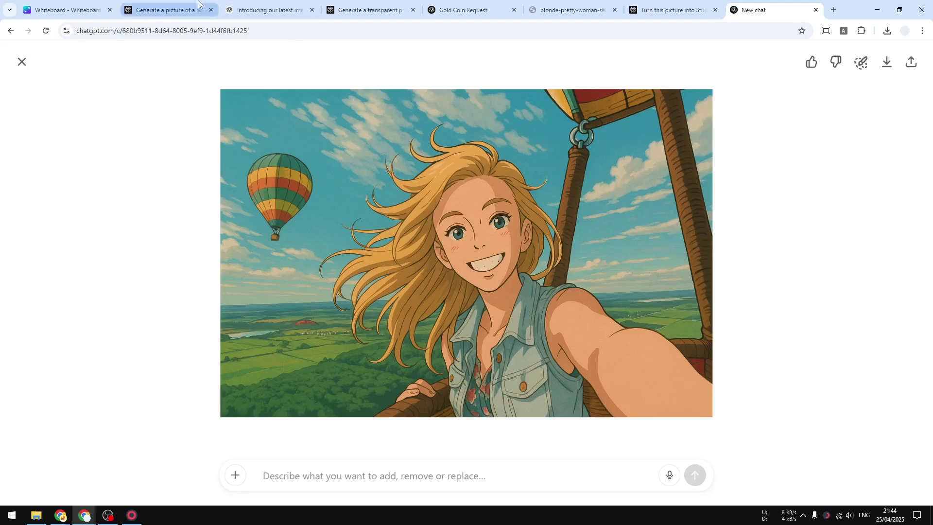
# Step: Open the dog thread and enlarge the GPT Image 1 picture of a puppy chewing an orange bone
pyautogui.click(165, 10)
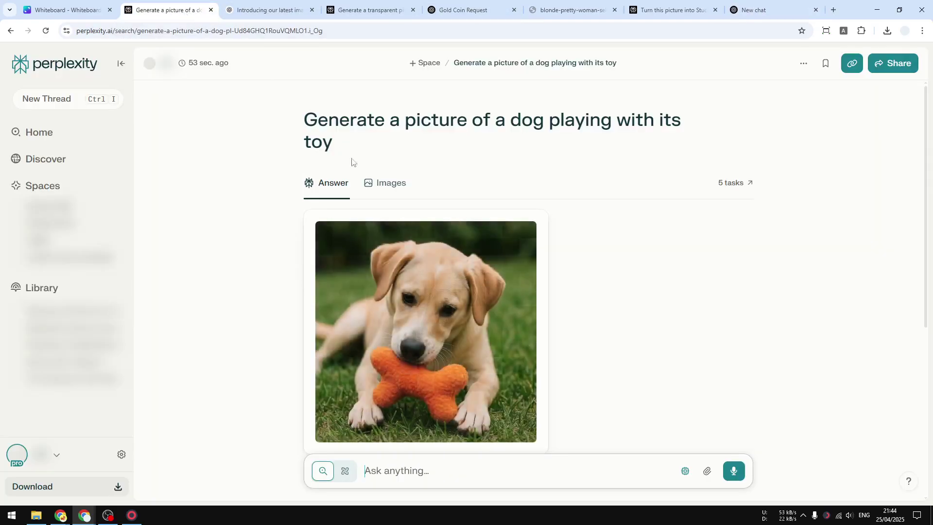
pyautogui.scroll(-1, 674, 280)
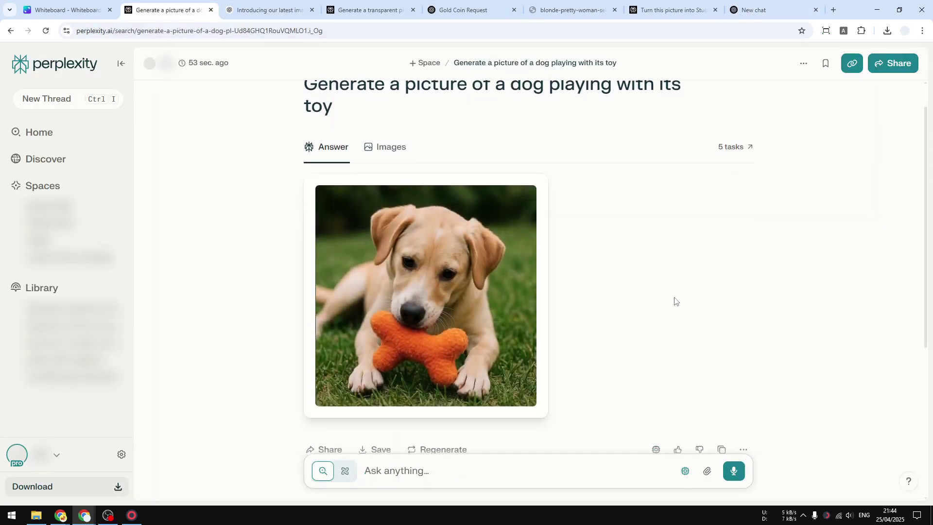
pyautogui.click(427, 320)
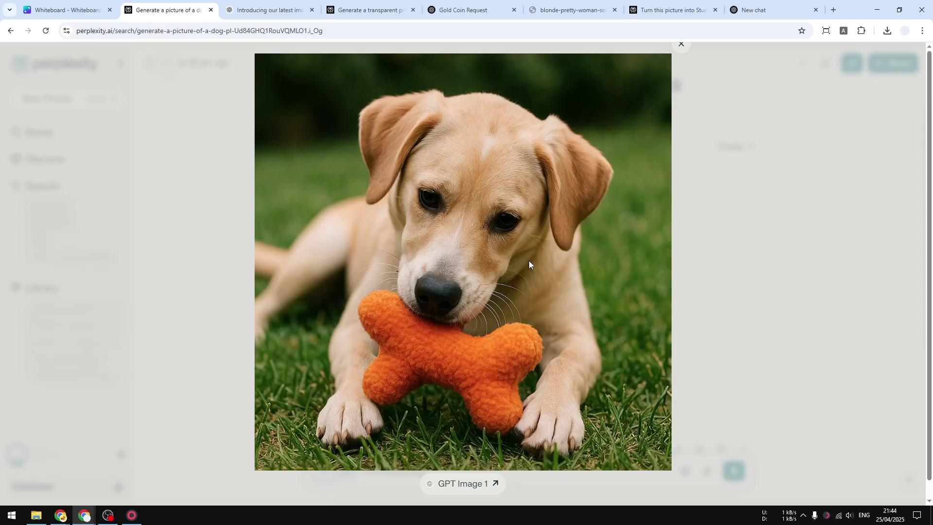
pyautogui.click(681, 47)
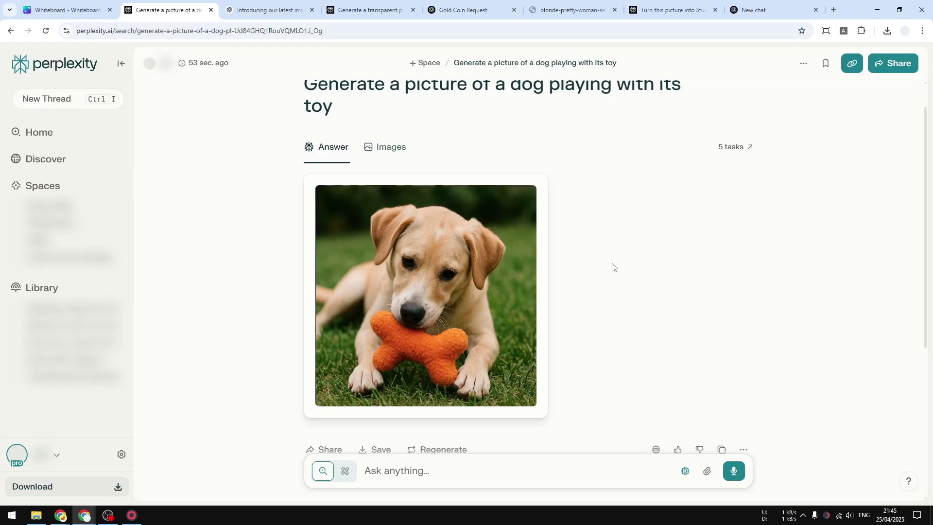
pyautogui.scroll(1, 597, 252)
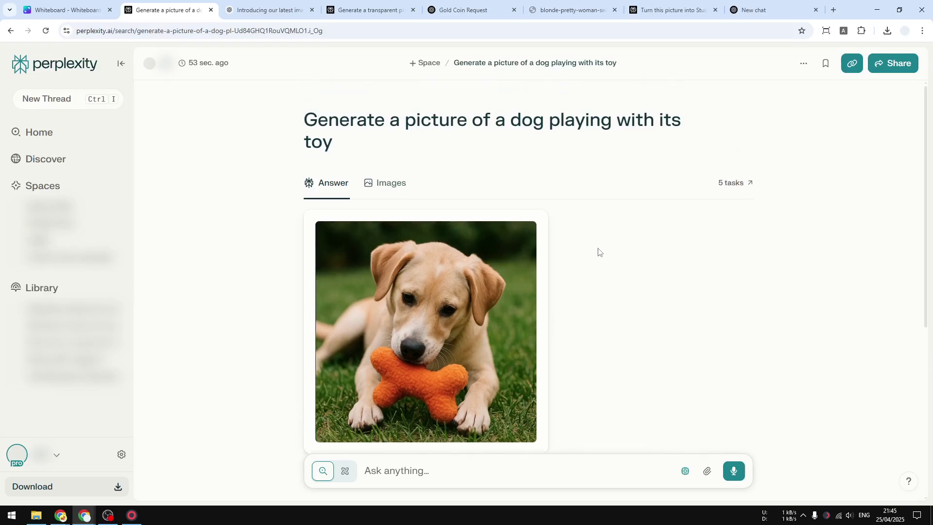